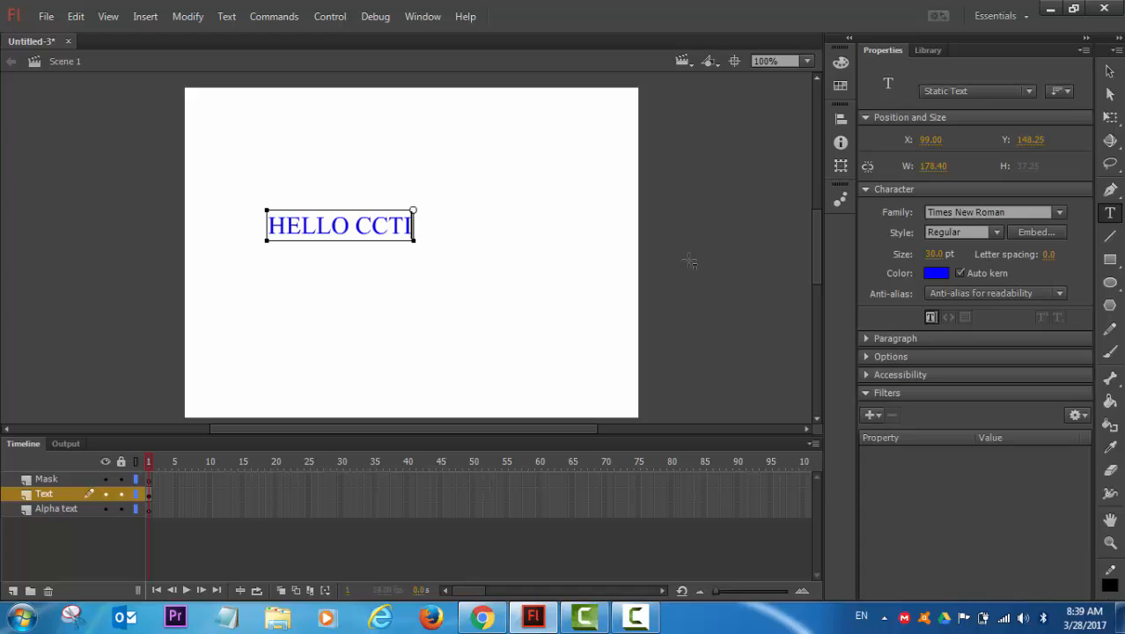
# Complete the text as "HELLO CCTICT", and enlarge it to about 387 px wide, positioned at about X 124, Y 132
pyautogui.write('CT')
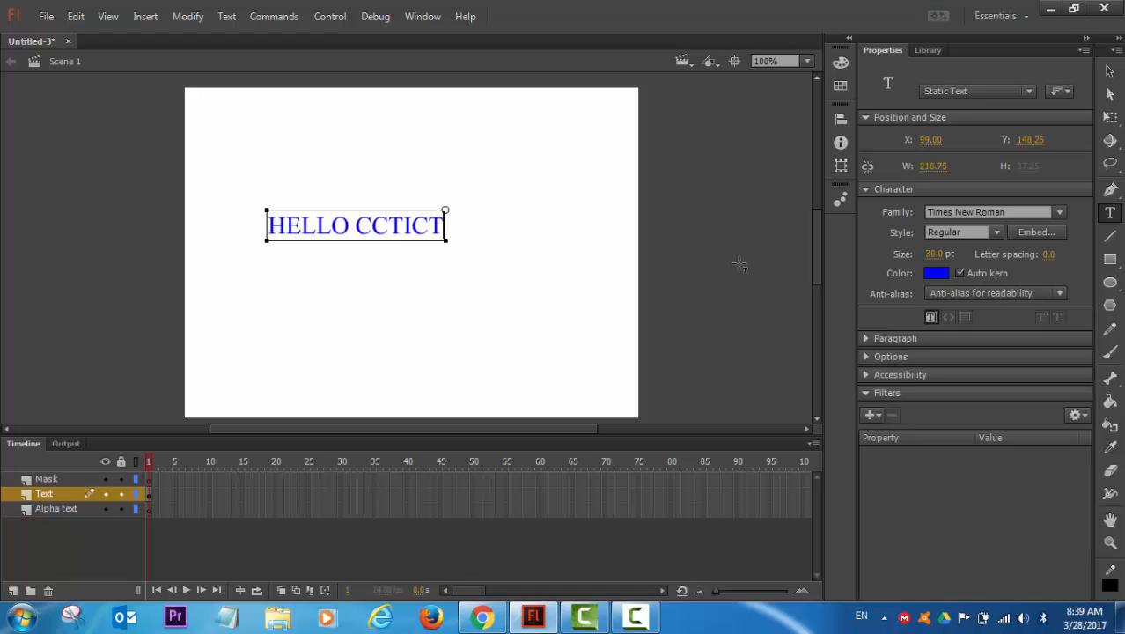
pyautogui.click(1110, 118)
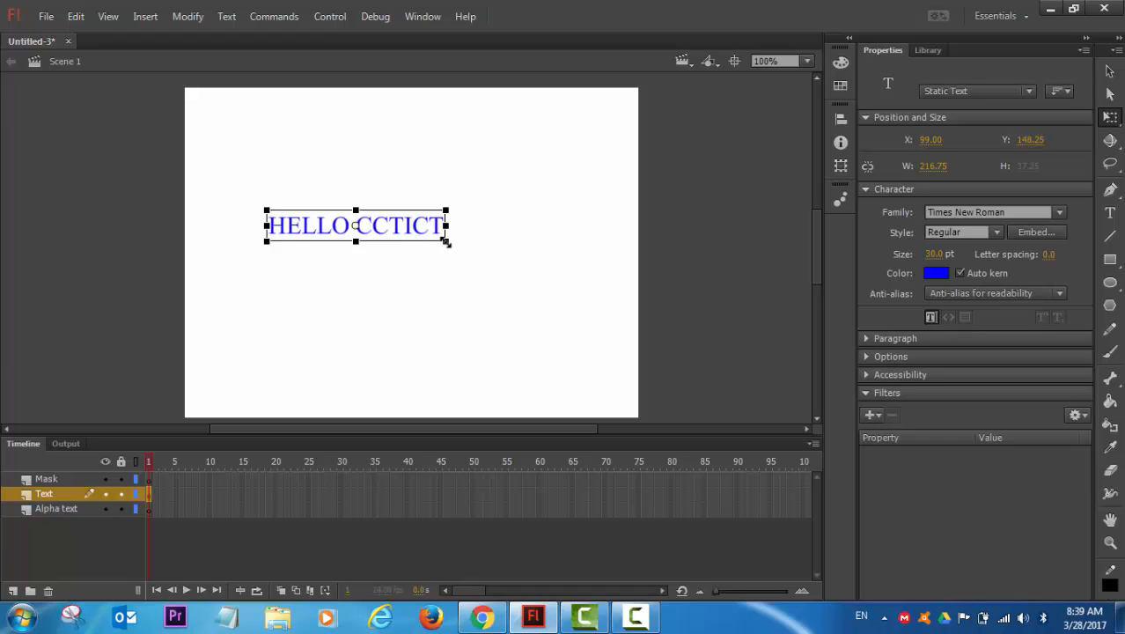
pyautogui.moveTo(445, 241); pyautogui.dragTo(515, 255)
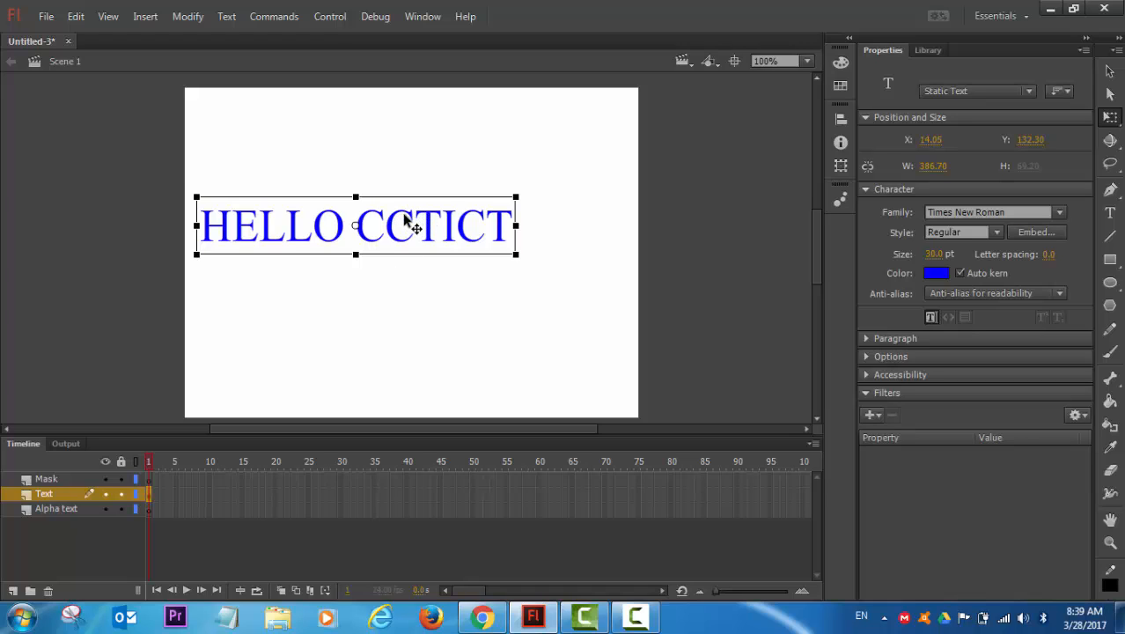
pyautogui.moveTo(408, 220); pyautogui.dragTo(496, 213)
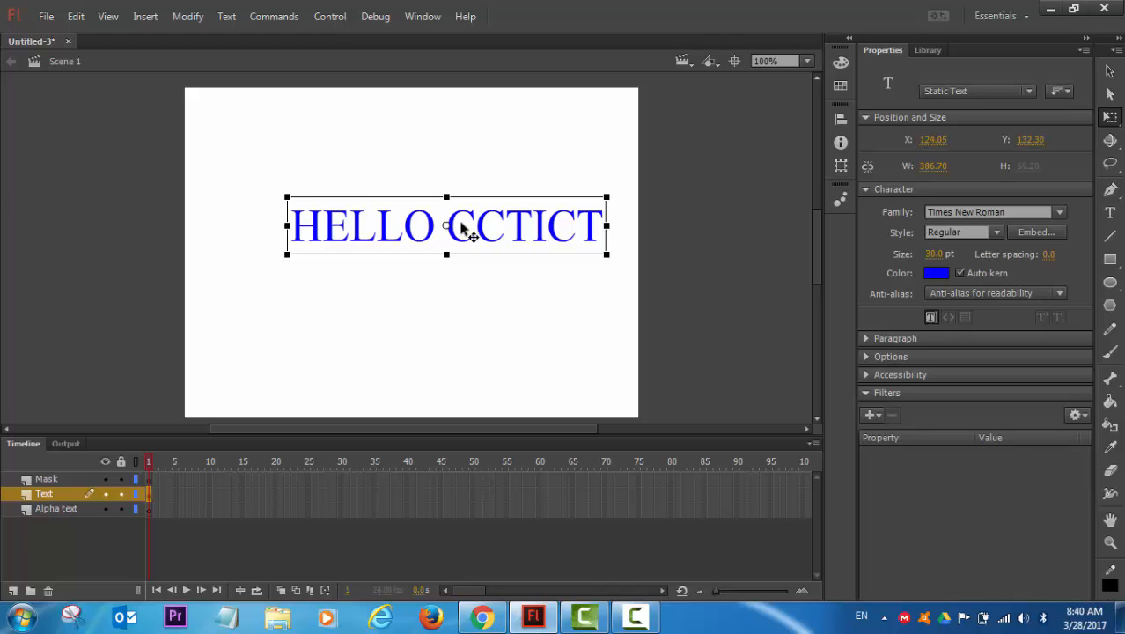
# Convert the HELLO CCTICT text to a Movie Clip symbol named "Hello text"
pyautogui.rightClick(480, 224)
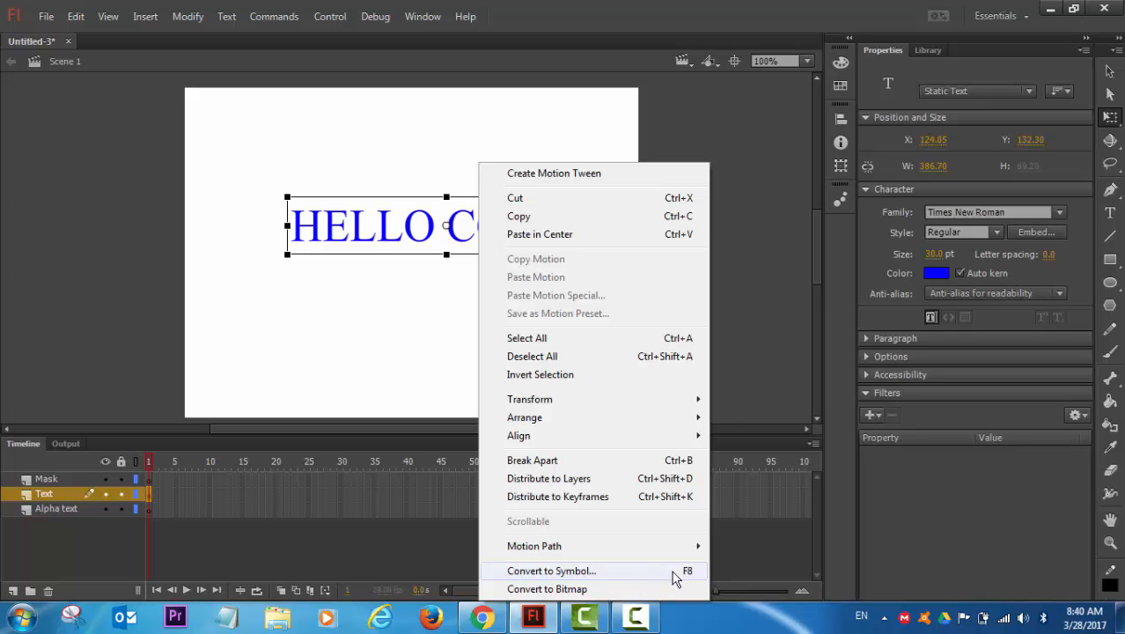
pyautogui.click(675, 578)
pyautogui.press('BackSpace')
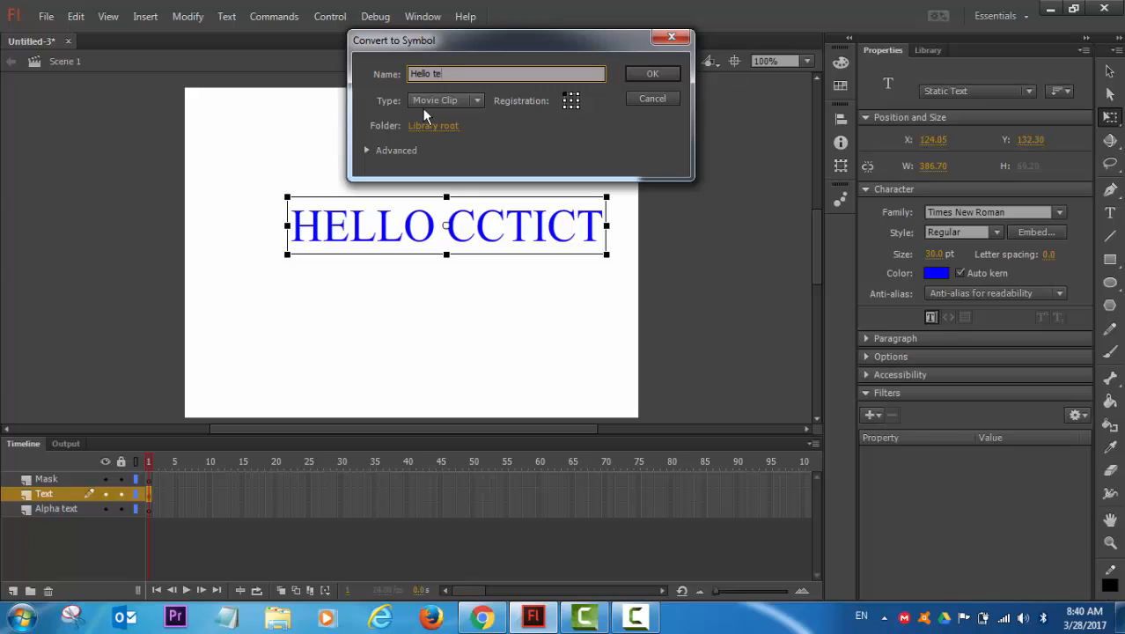
pyautogui.write('Hello text')
pyautogui.click(649, 75)
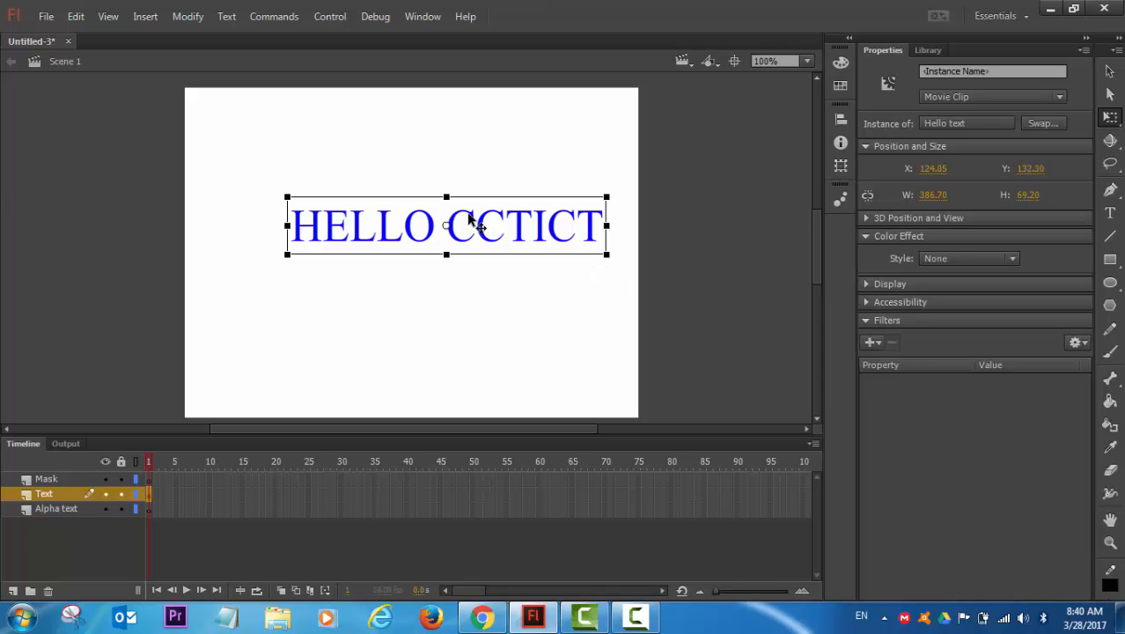
# Move the Hello text instance near the stage's upper edge, at about X 110, Y 34, and lock and hide the Text layer
pyautogui.moveTo(471, 222); pyautogui.dragTo(448, 143)
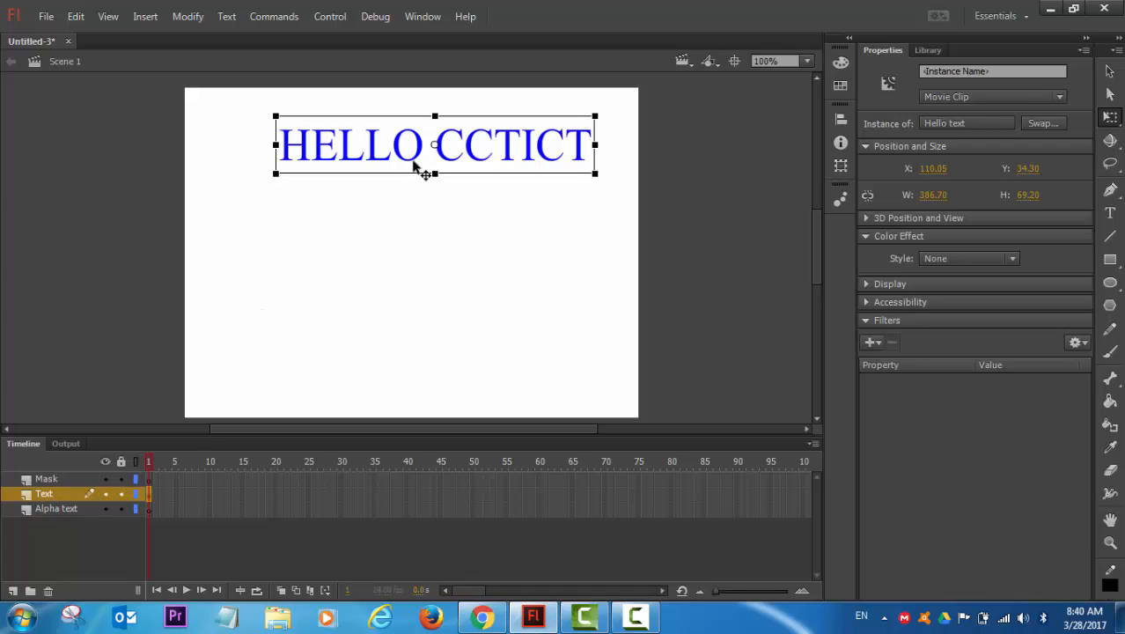
pyautogui.click(120, 494)
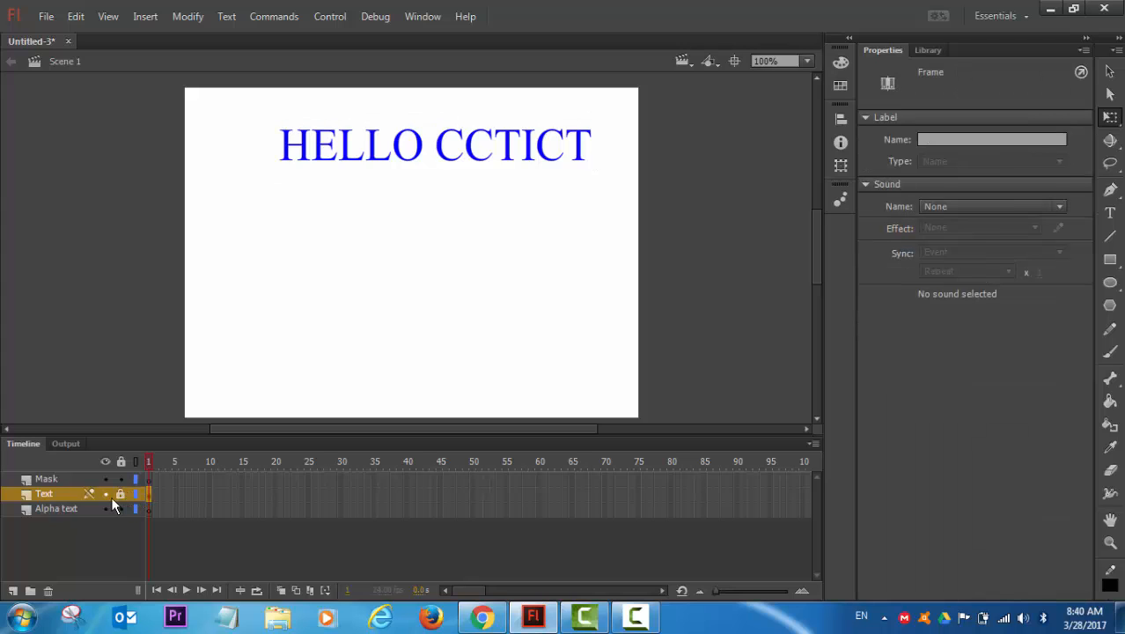
pyautogui.click(105, 493)
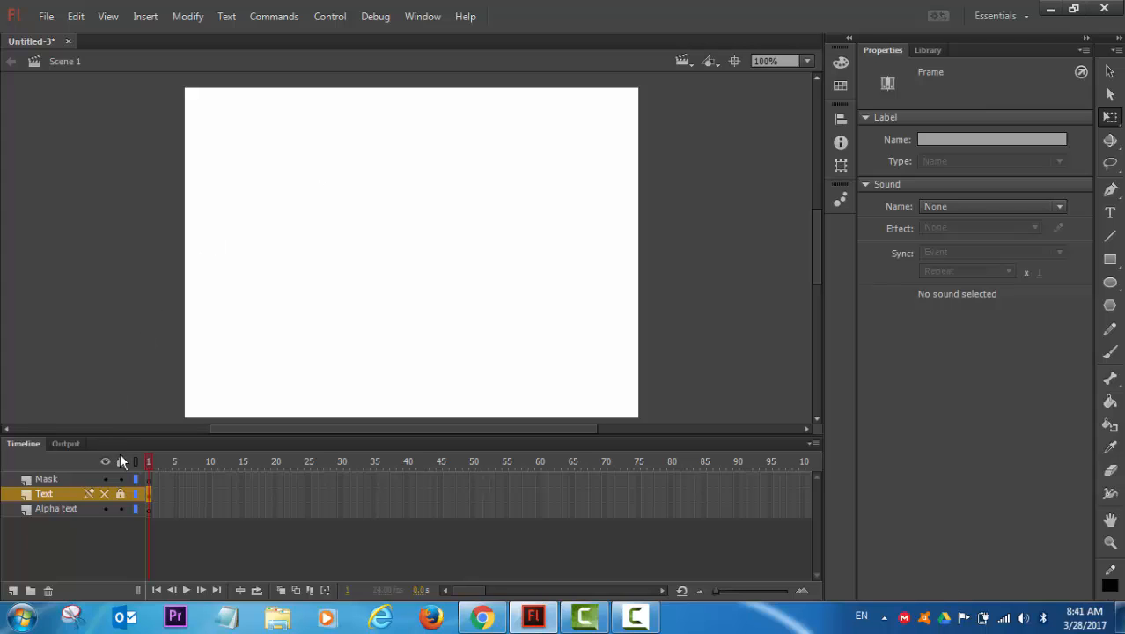
# Place a library instance of Hello text on the Alpha text layer in the lower half of the stage, at about X 75, Y 242
pyautogui.click(62, 510)
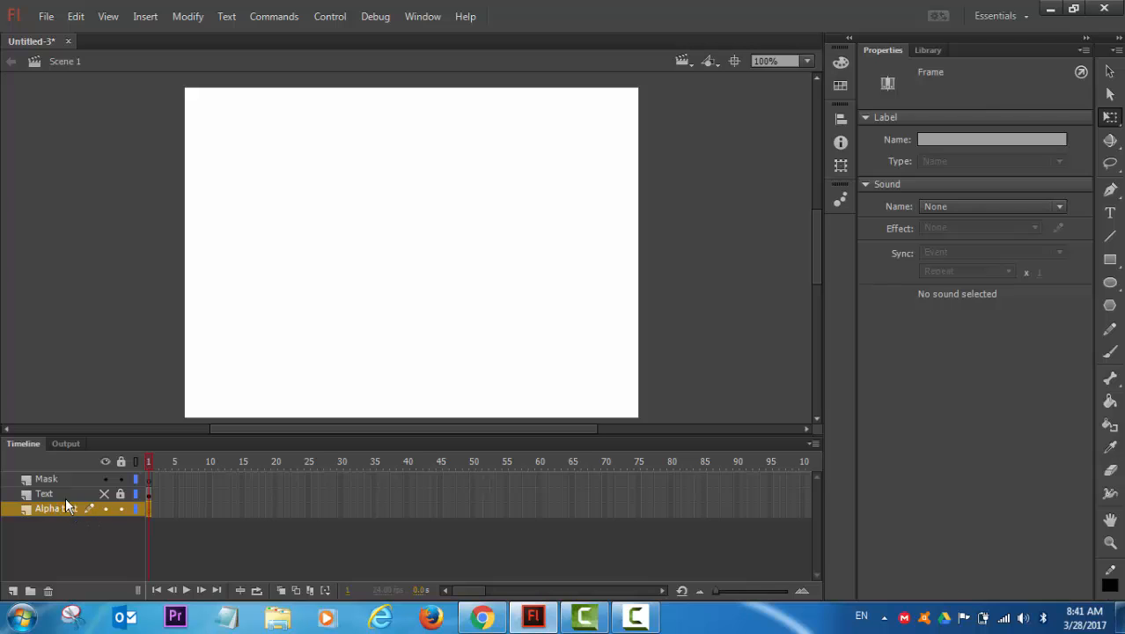
pyautogui.click(63, 496)
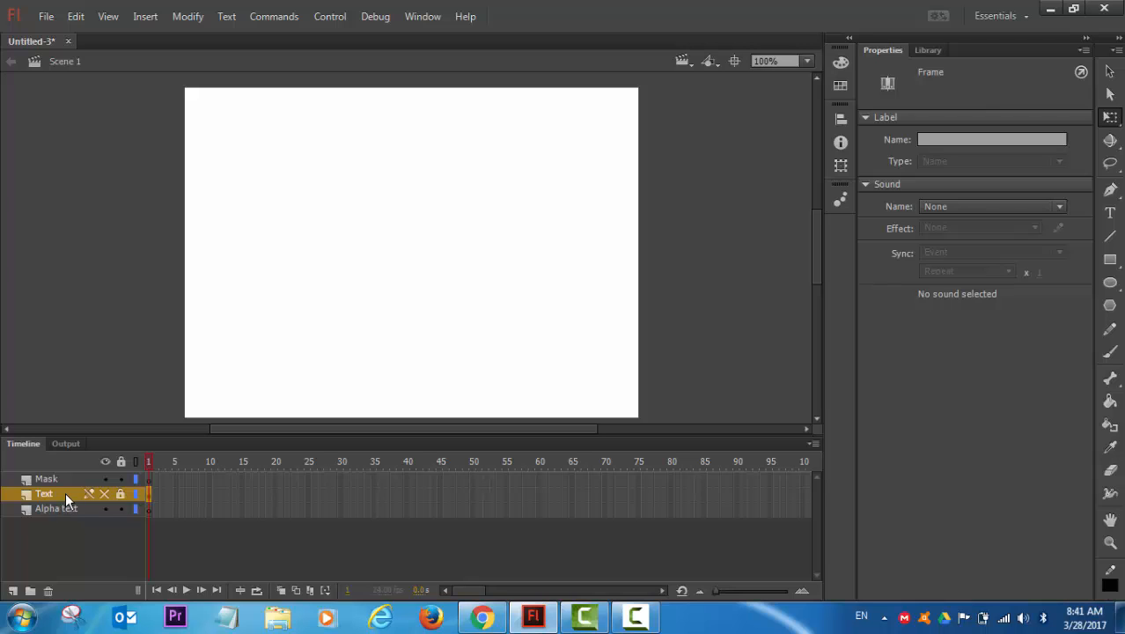
pyautogui.click(63, 510)
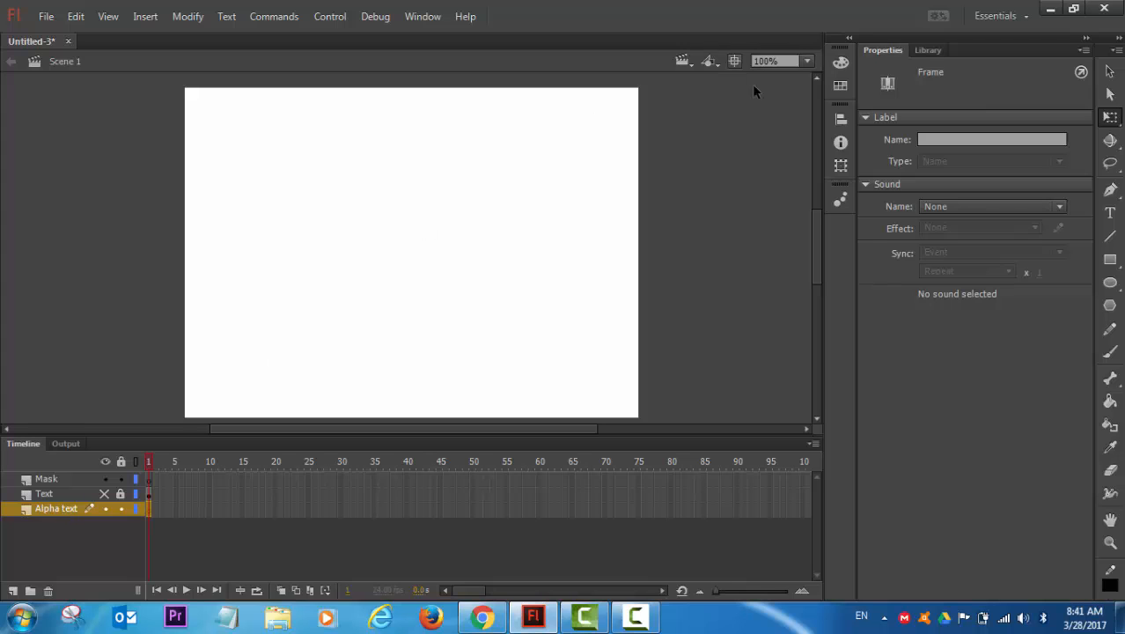
pyautogui.click(925, 51)
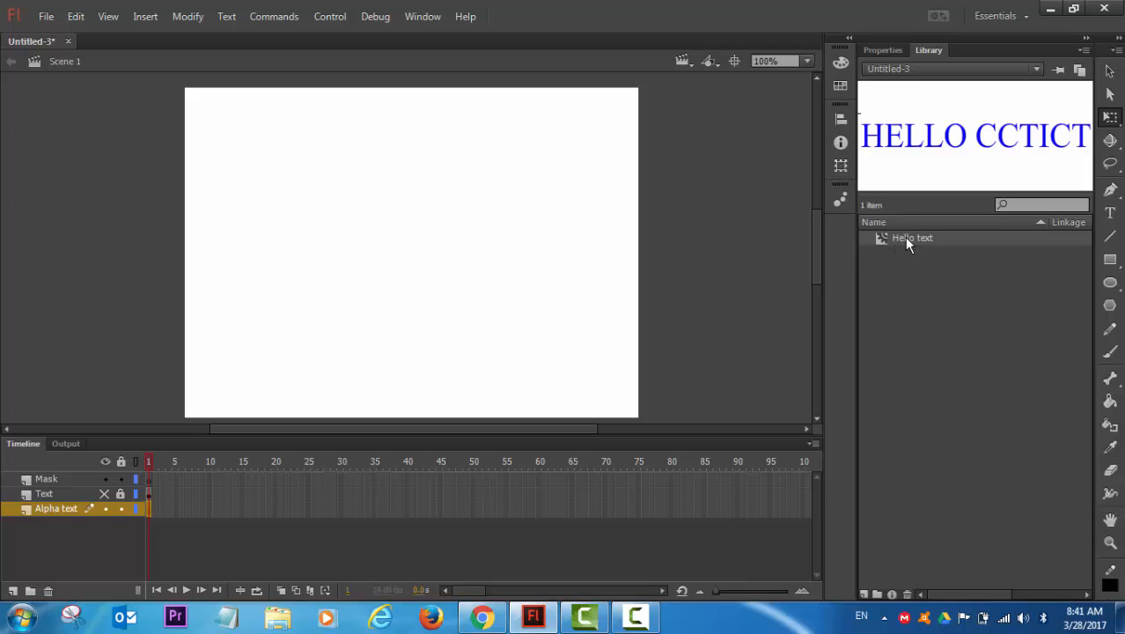
pyautogui.moveTo(906, 237); pyautogui.dragTo(902, 241)
pyautogui.moveTo(513, 229); pyautogui.dragTo(406, 316)
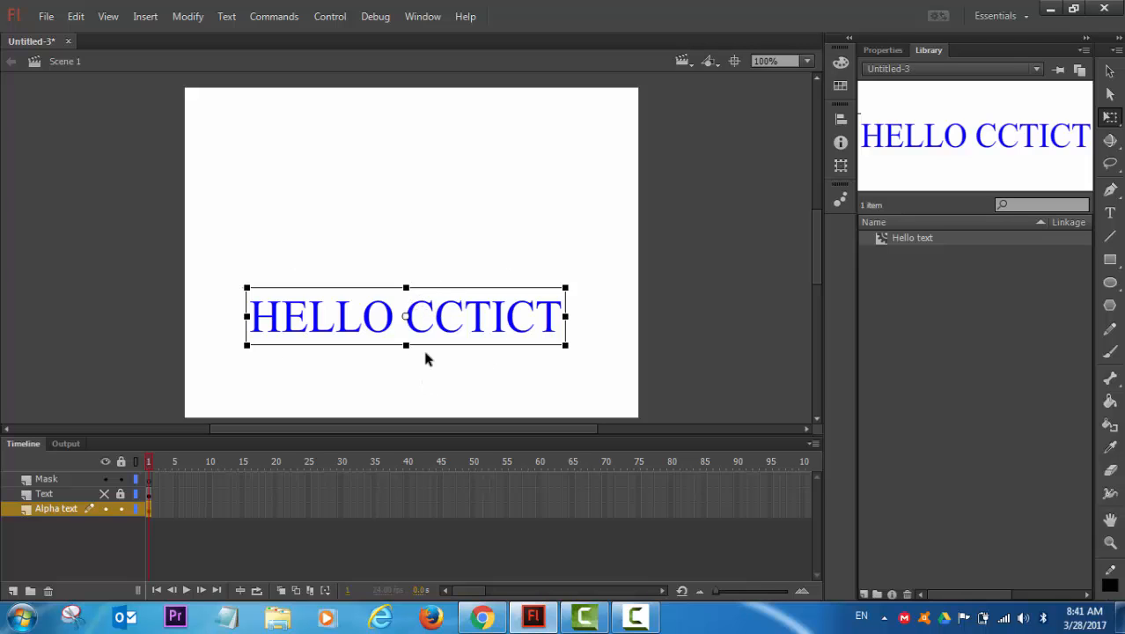
# Apply an Alpha color effect of 29% to the Hello text instance on the Alpha text layer
pyautogui.click(884, 51)
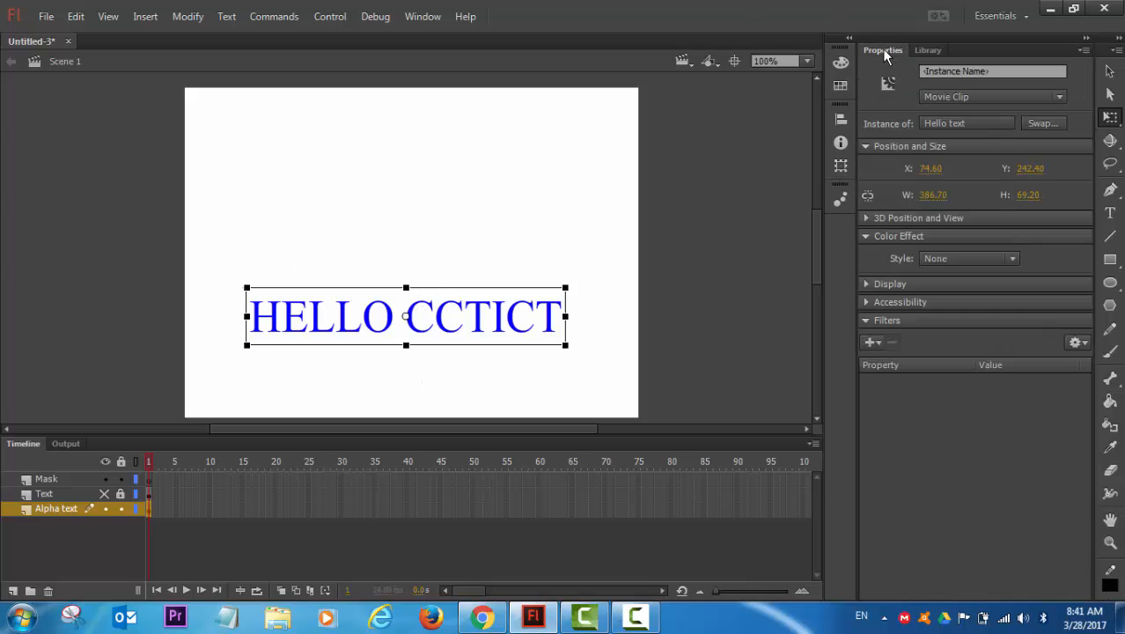
pyautogui.click(867, 238)
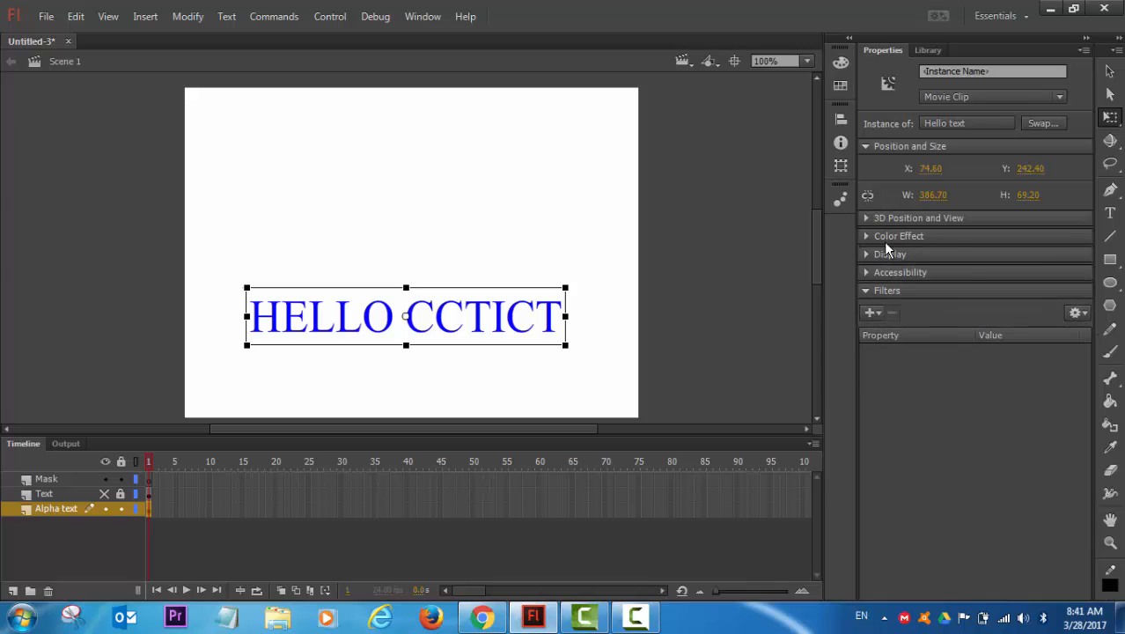
pyautogui.click(867, 237)
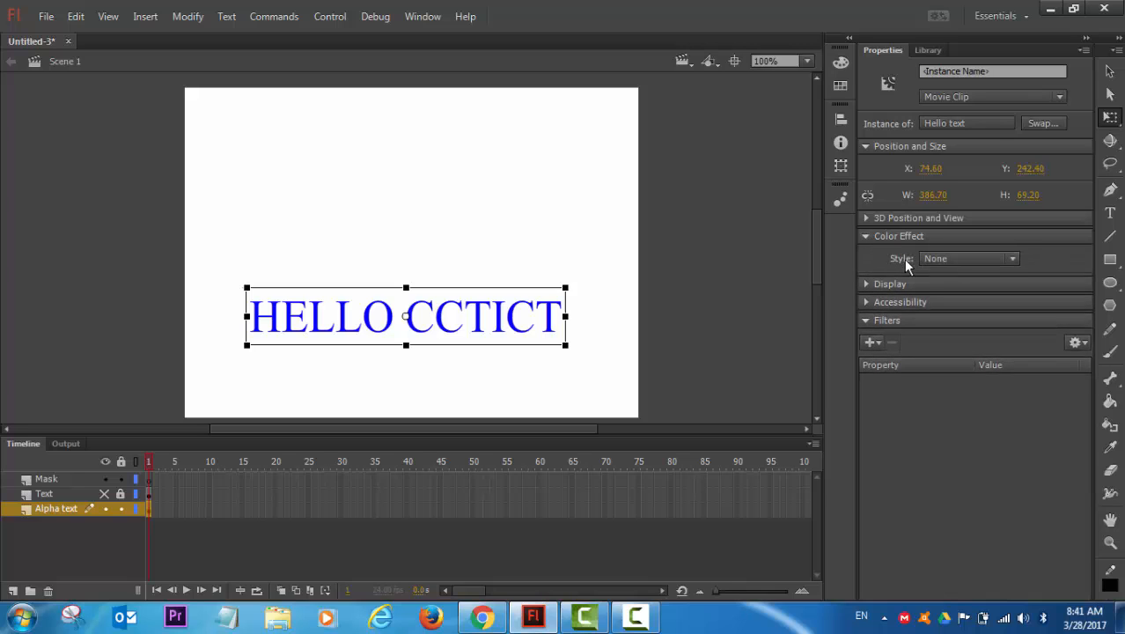
pyautogui.click(1014, 259)
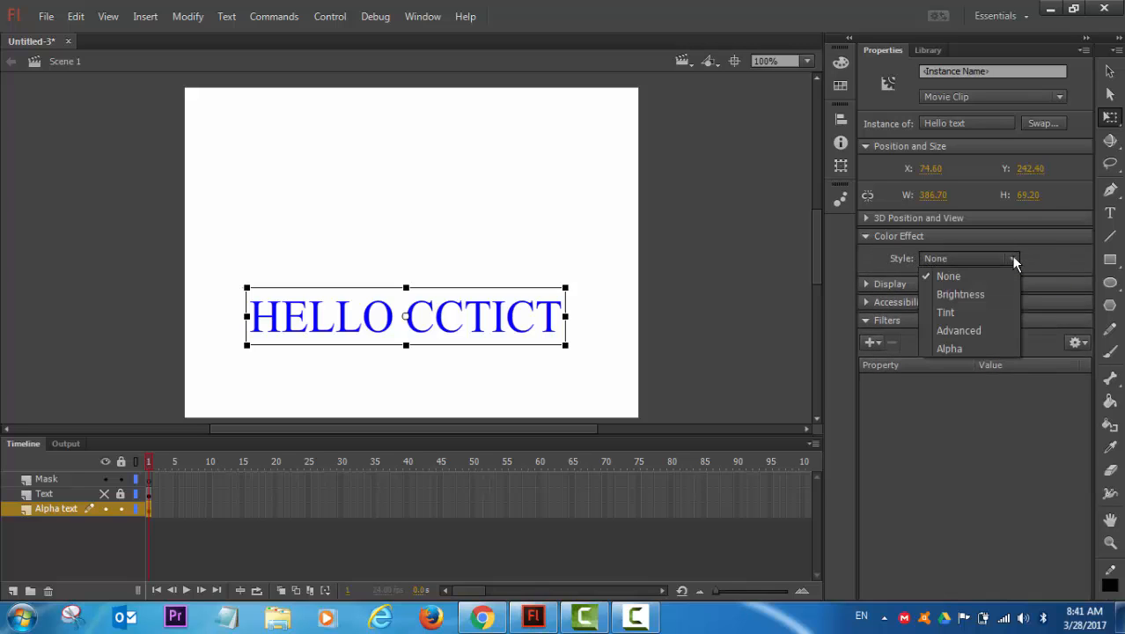
pyautogui.click(970, 356)
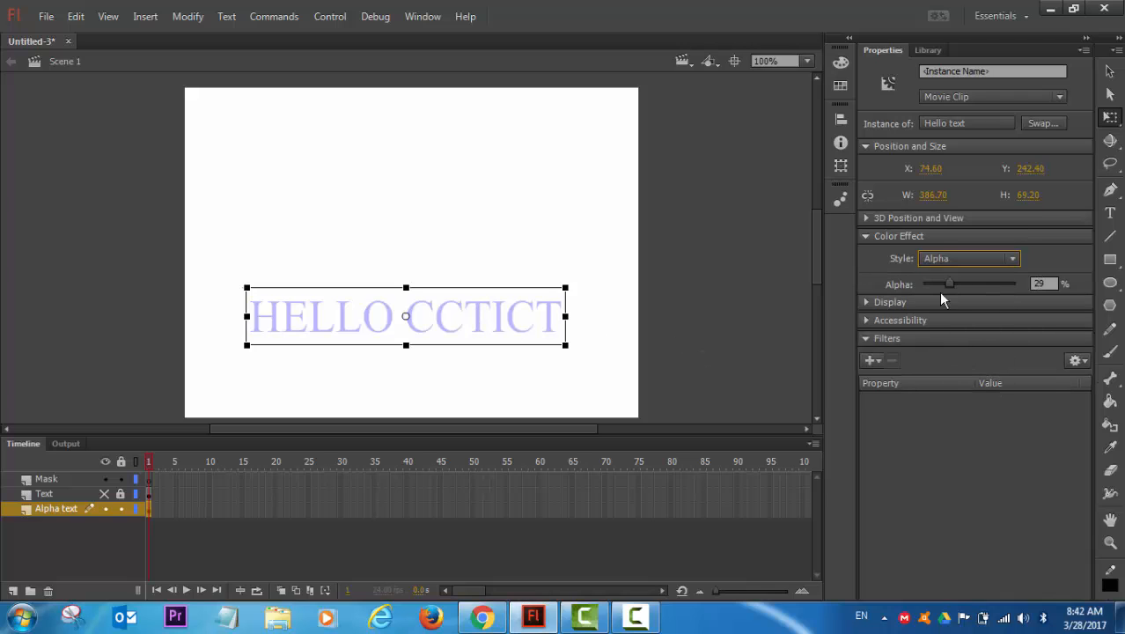
pyautogui.click(1049, 283)
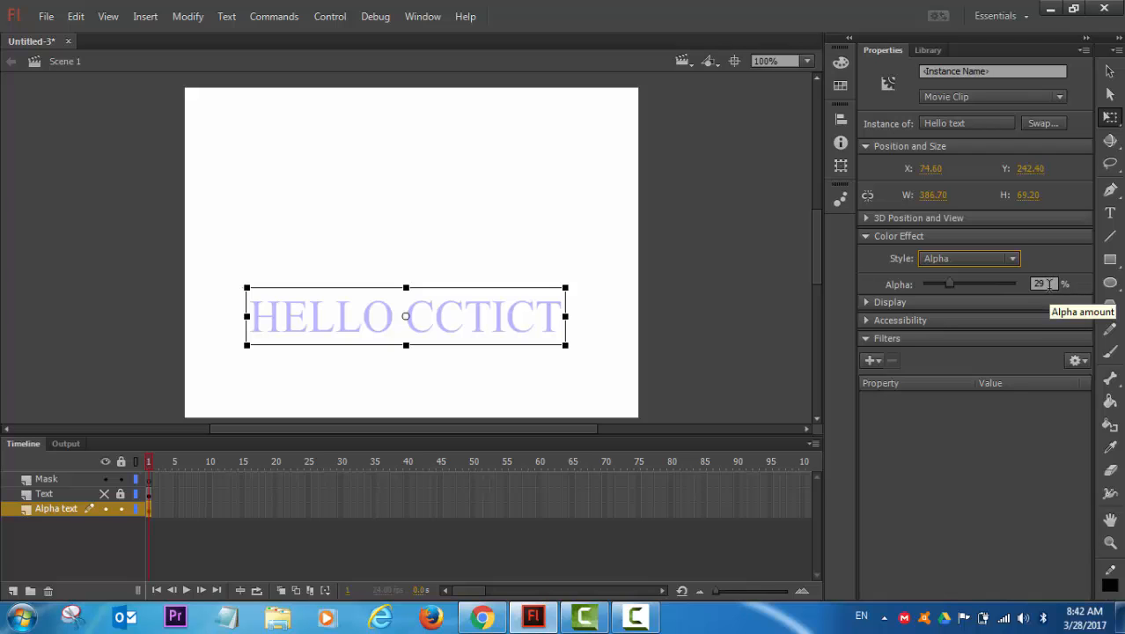
pyautogui.doubleClick(1050, 283)
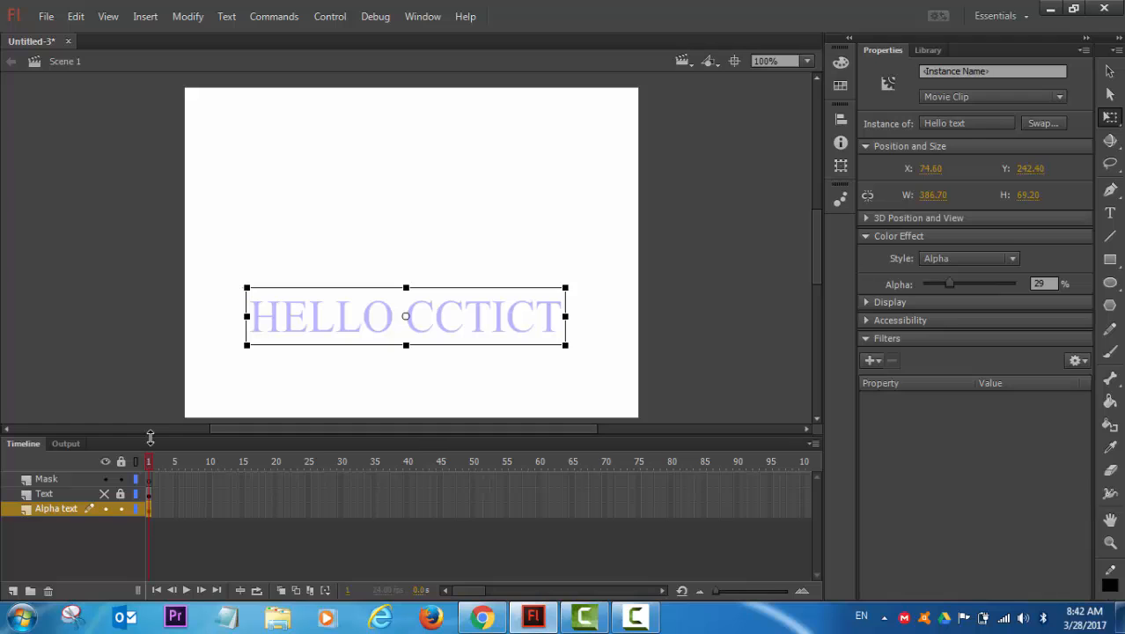
# Make the Text layer visible again and unlock it
pyautogui.click(105, 494)
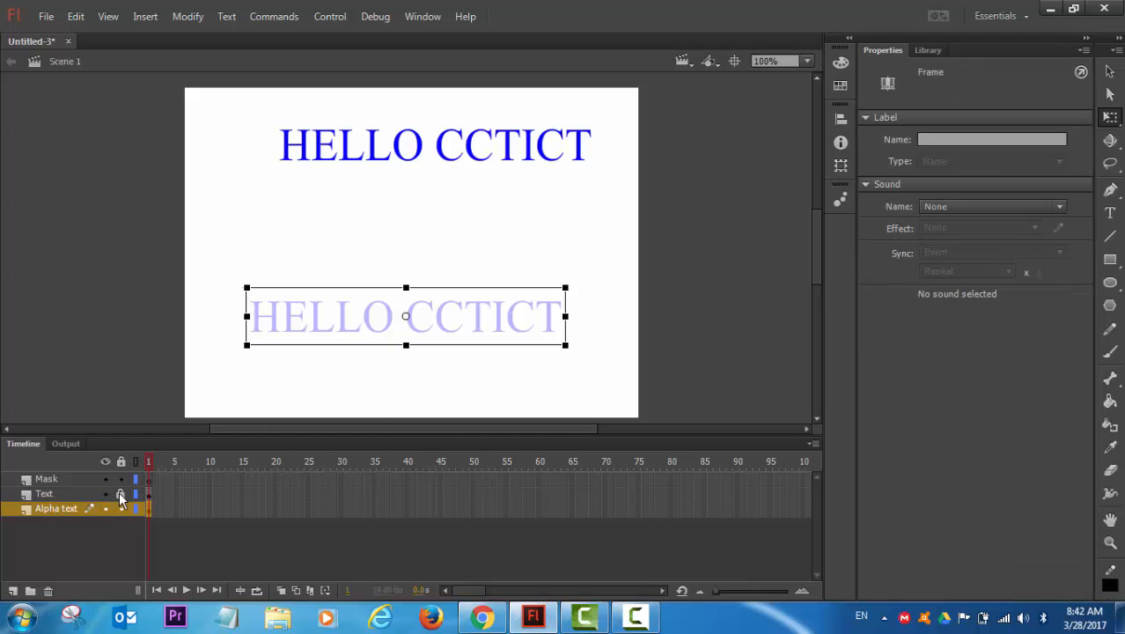
pyautogui.click(121, 495)
pyautogui.click(619, 252)
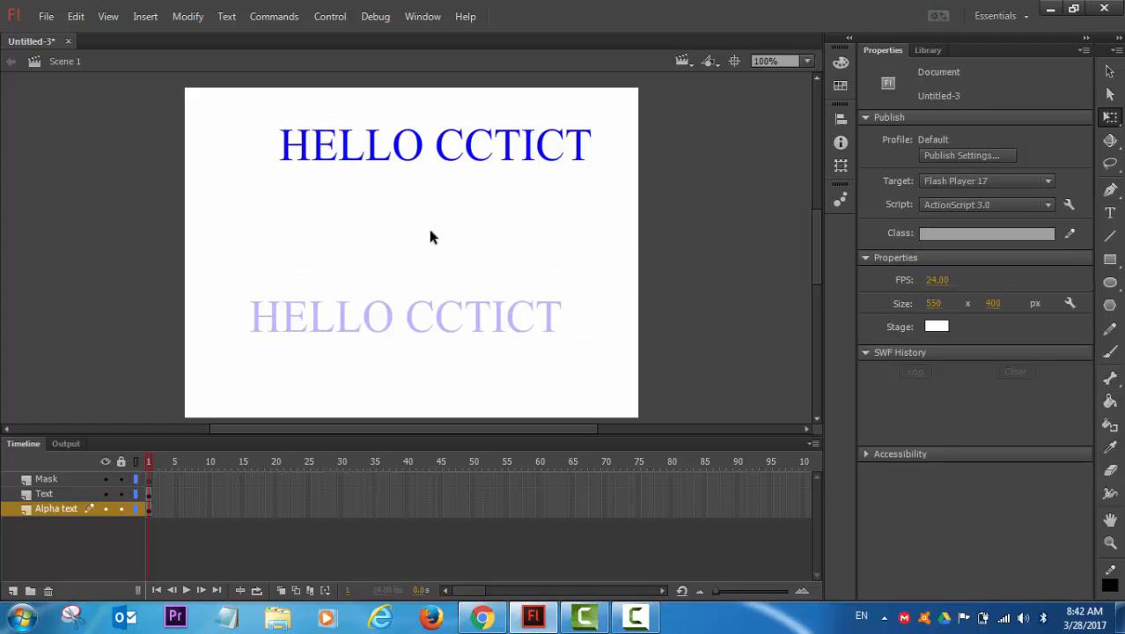
# Move the faded Hello text instance up so it sits below the solid blue text, aligned with it horizontally
pyautogui.click(427, 312)
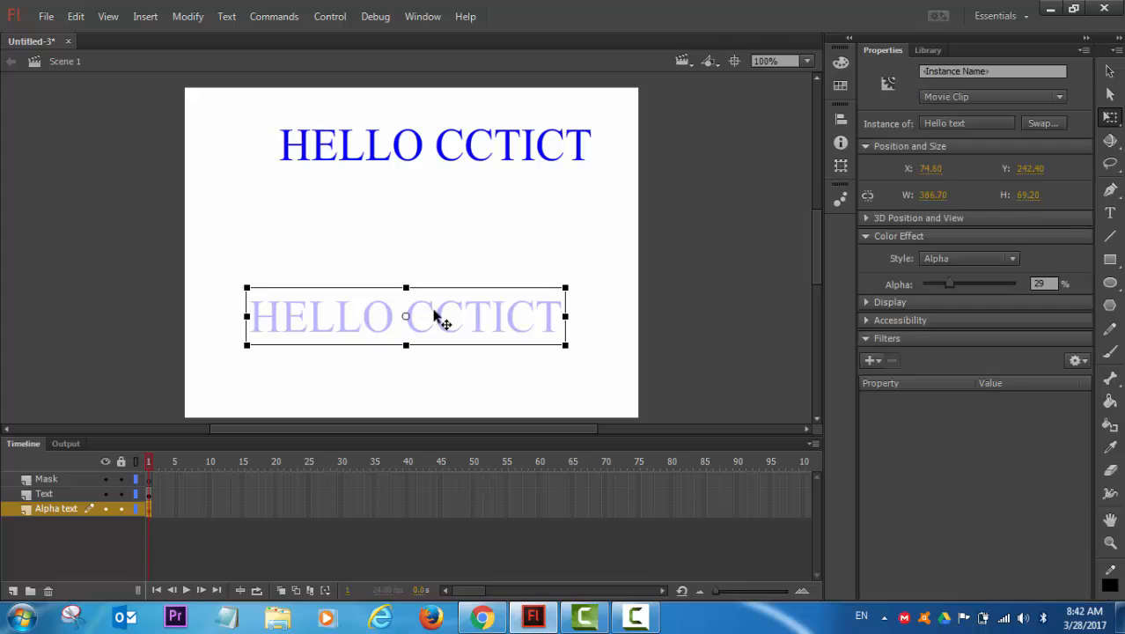
pyautogui.moveTo(435, 314); pyautogui.dragTo(472, 239)
pyautogui.click(483, 301)
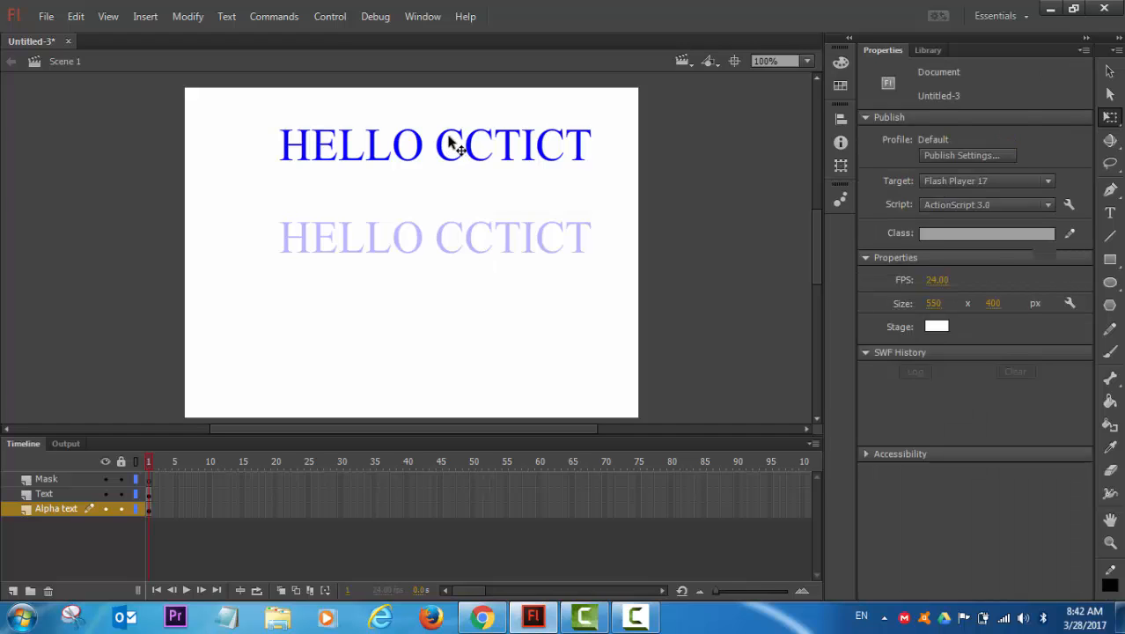
# Select the solid blue Hello text instance on the Text layer with the Free Transform tool
pyautogui.click(453, 144)
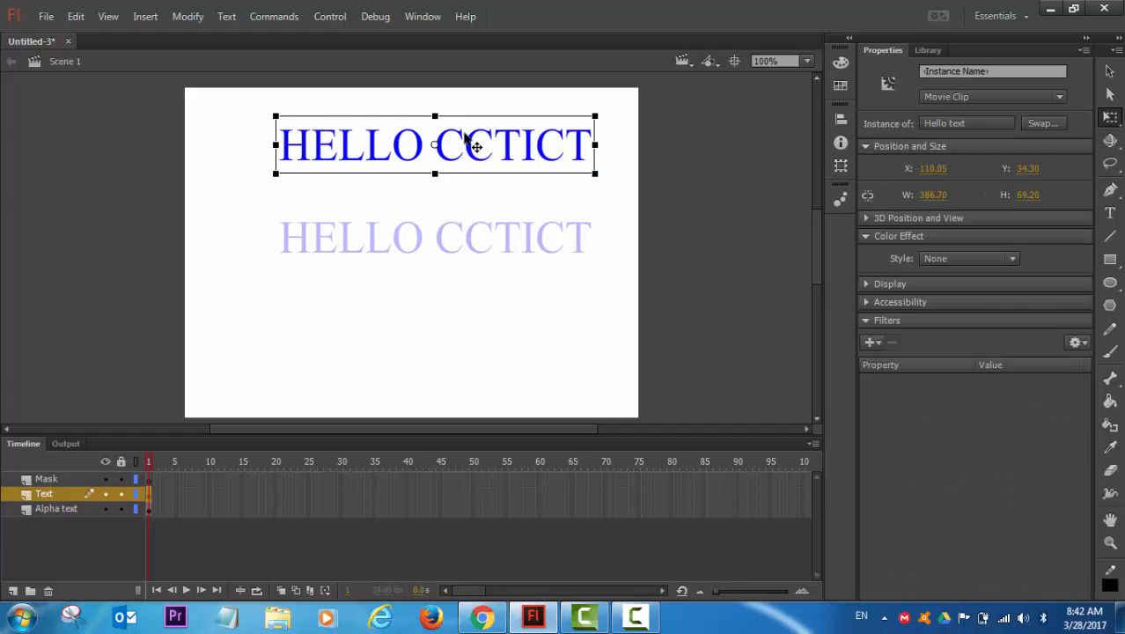
pyautogui.click(1111, 119)
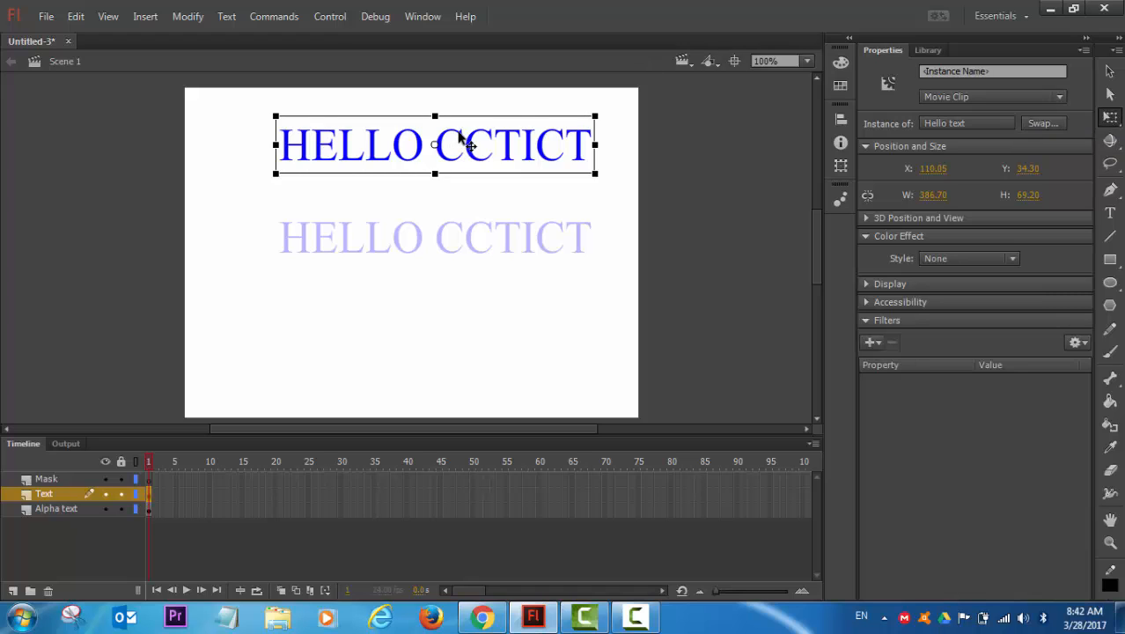